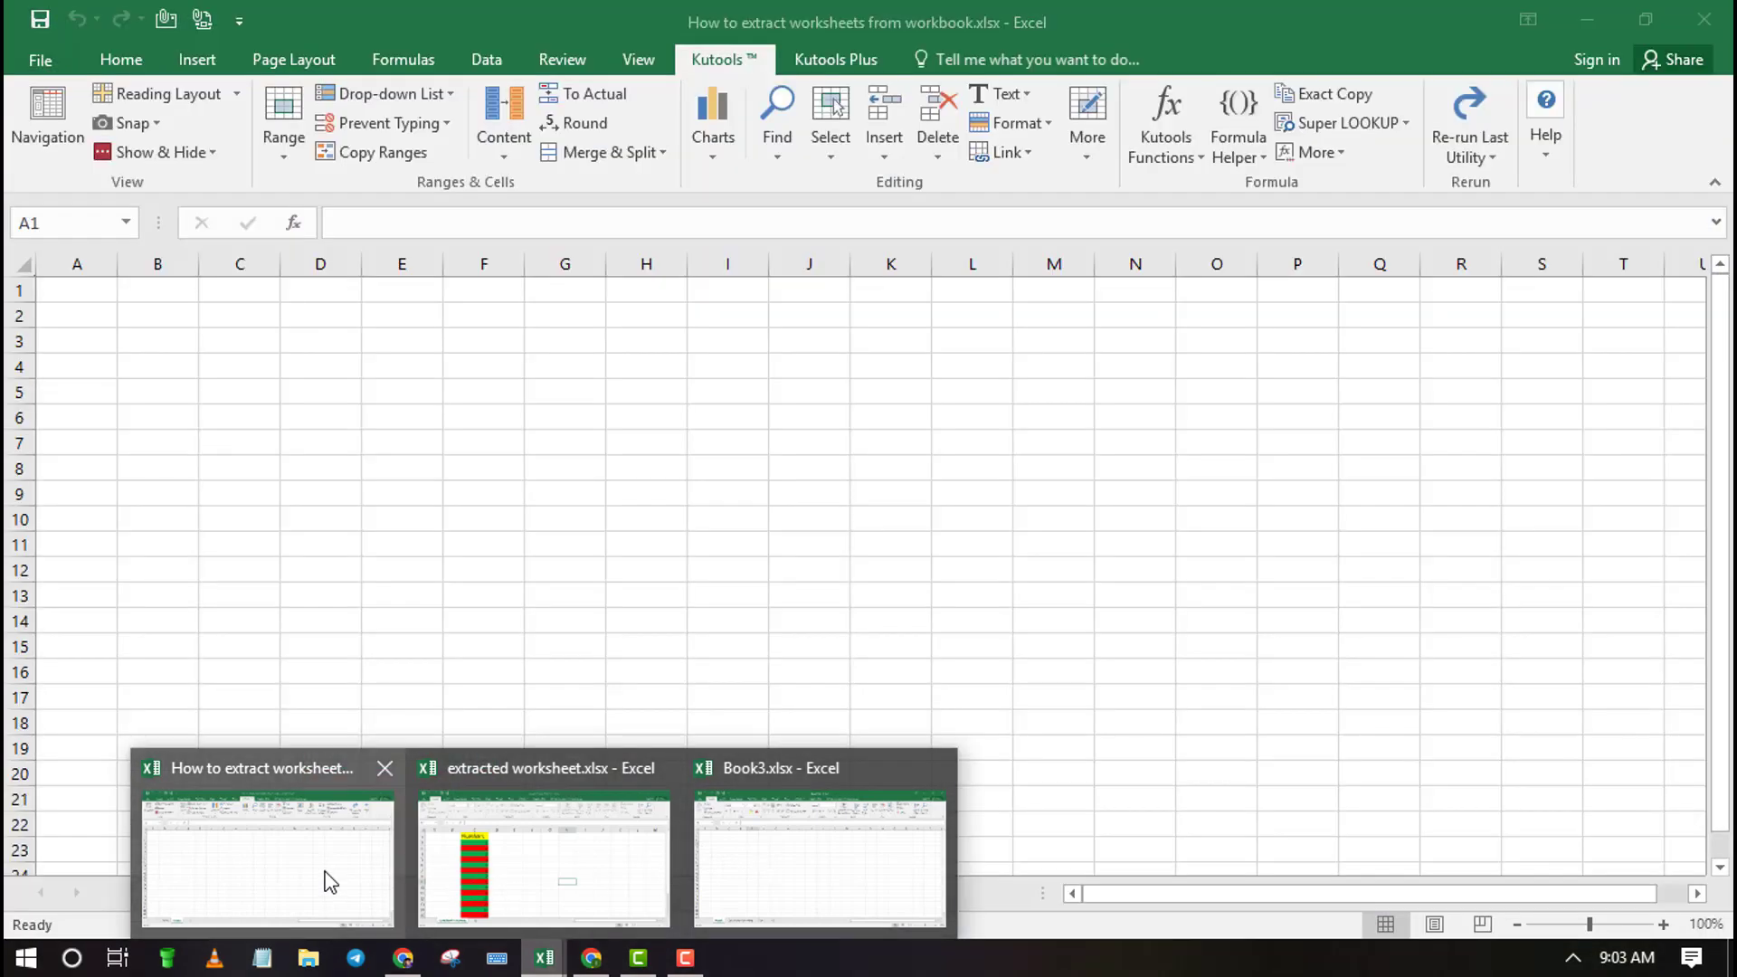
Step: Switch from the How to extract worksheets workbook to extracted worksheet.xlsx via the taskbar
left_click(322, 875)
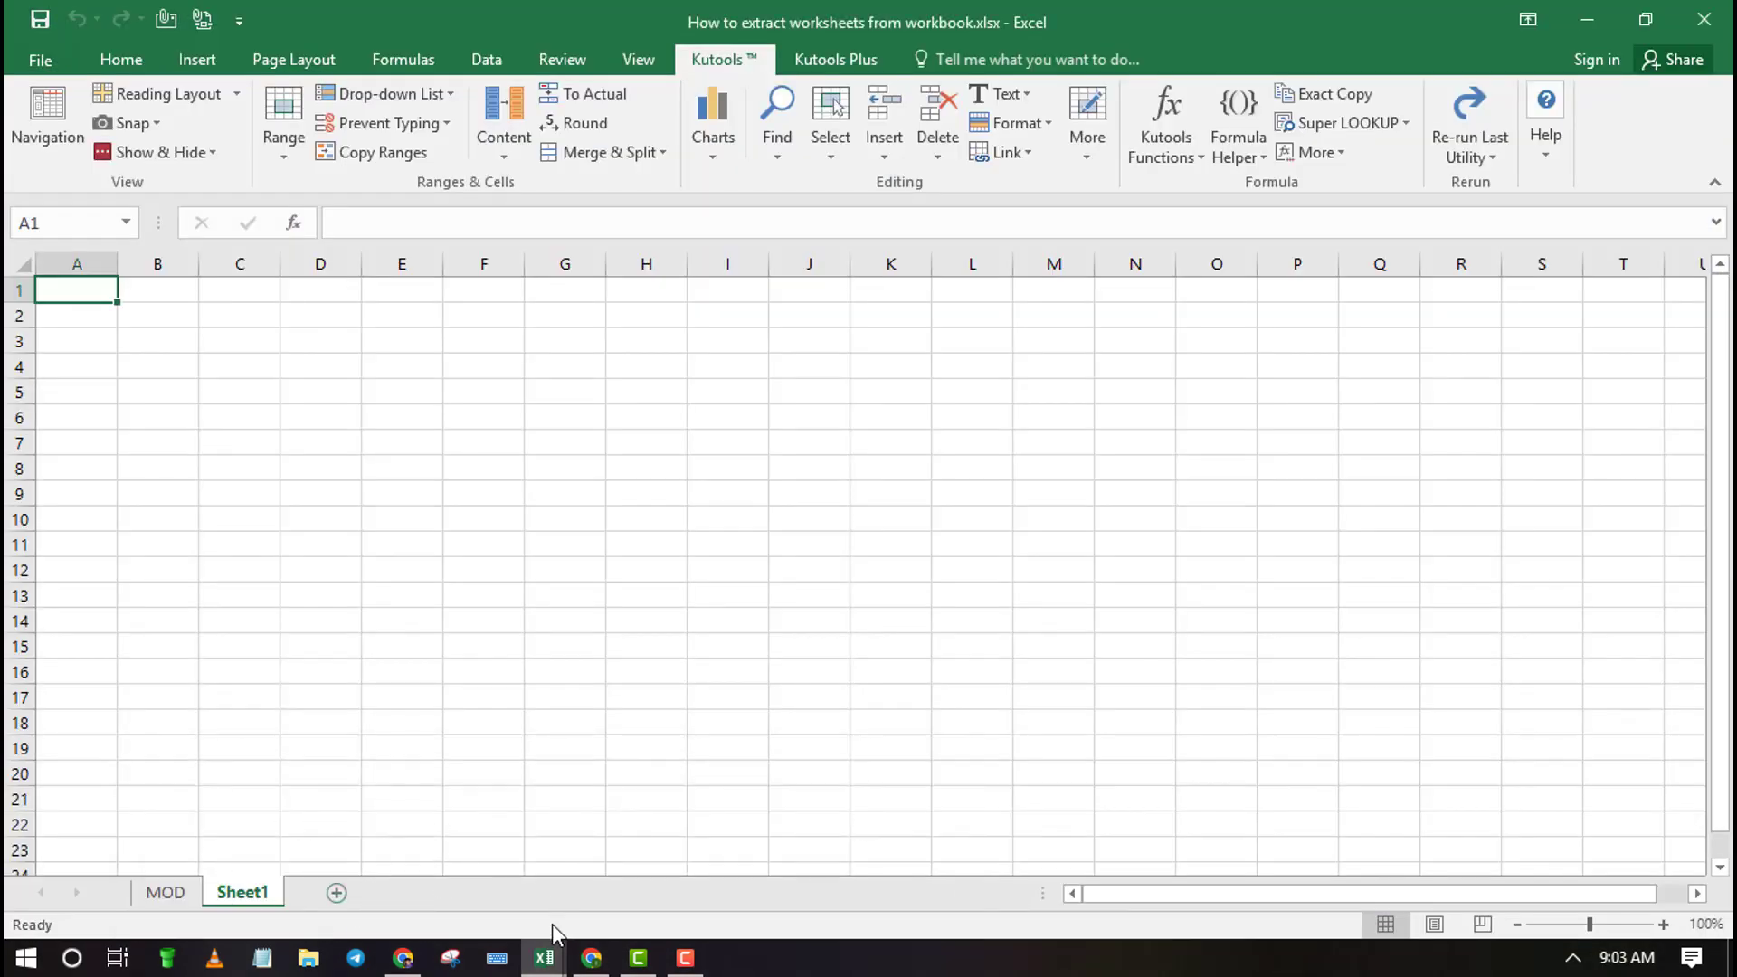
left_click(535, 860)
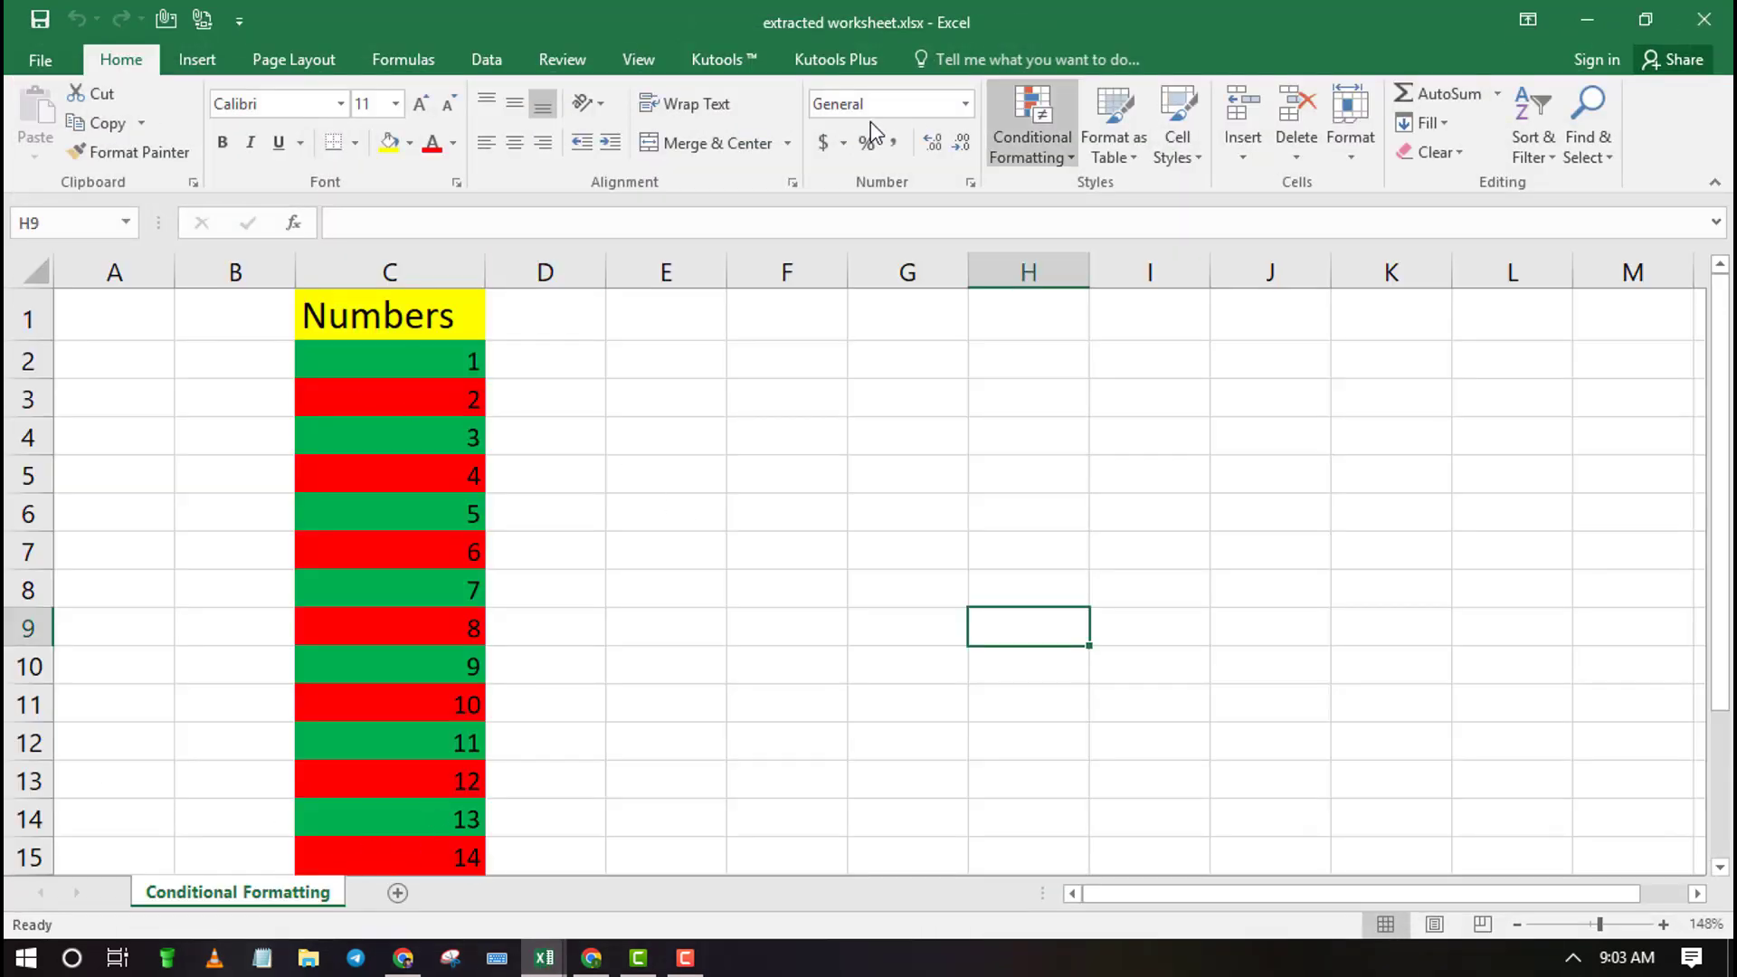
Step: Move the Conditional Formatting sheet into How to extract worksheets from workbook.xlsx, before MOD
right_click(281, 894)
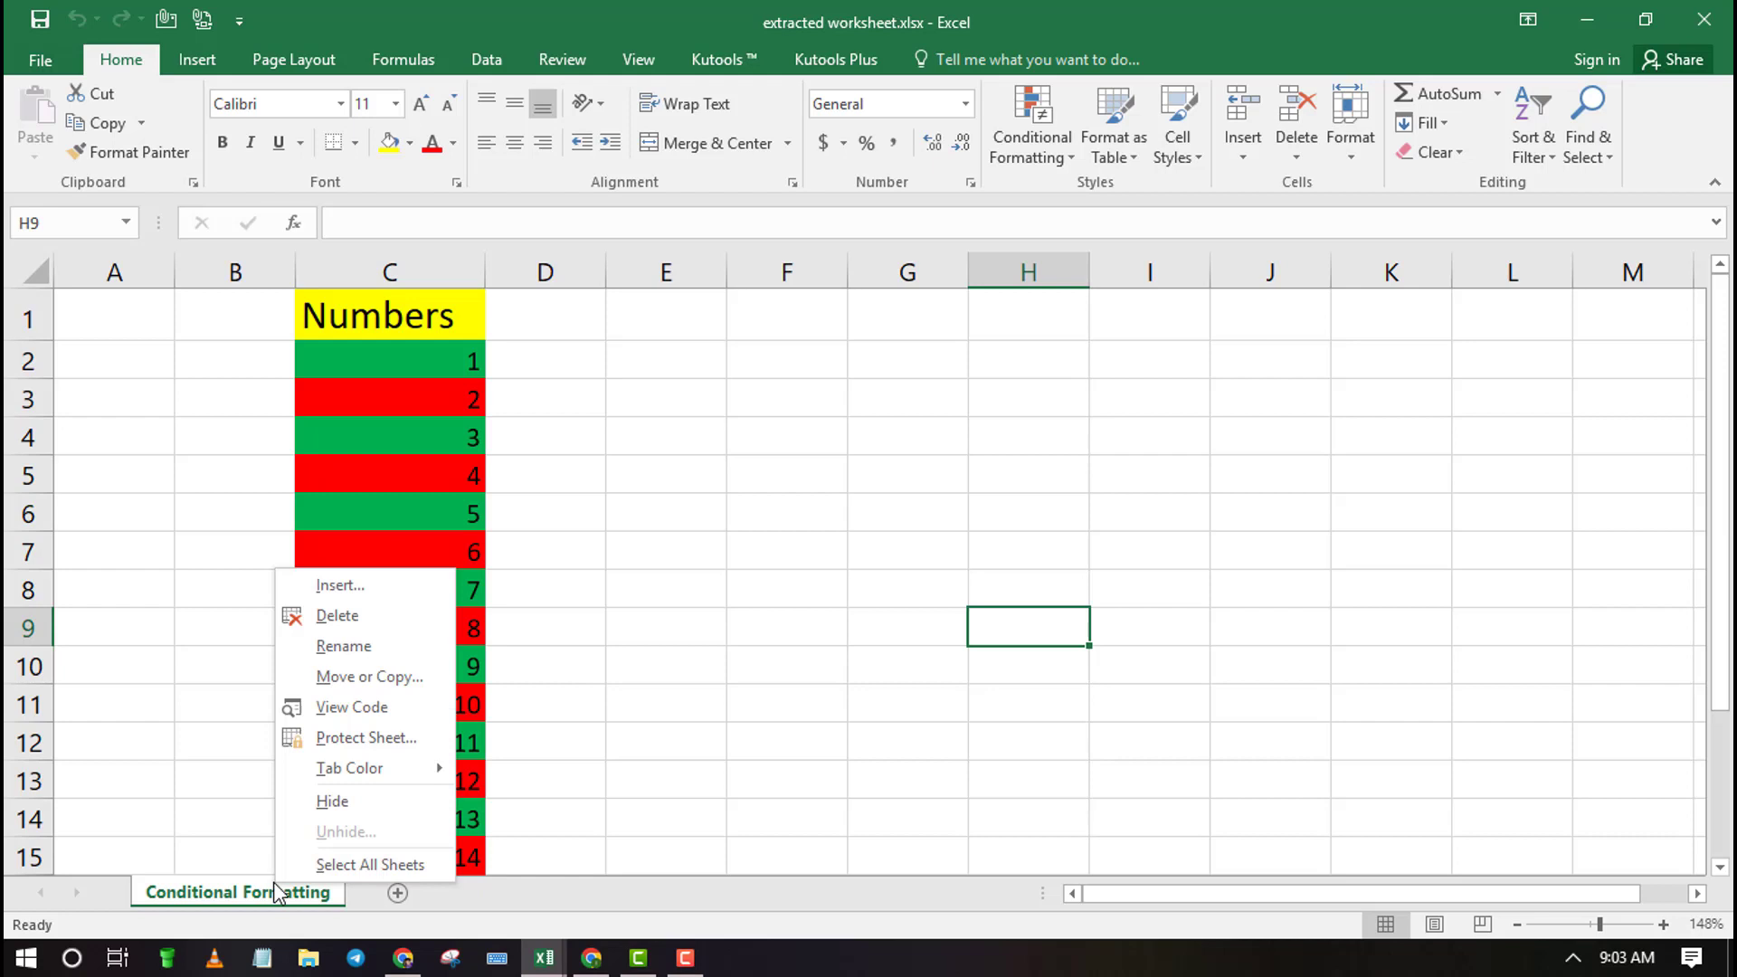
left_click(367, 676)
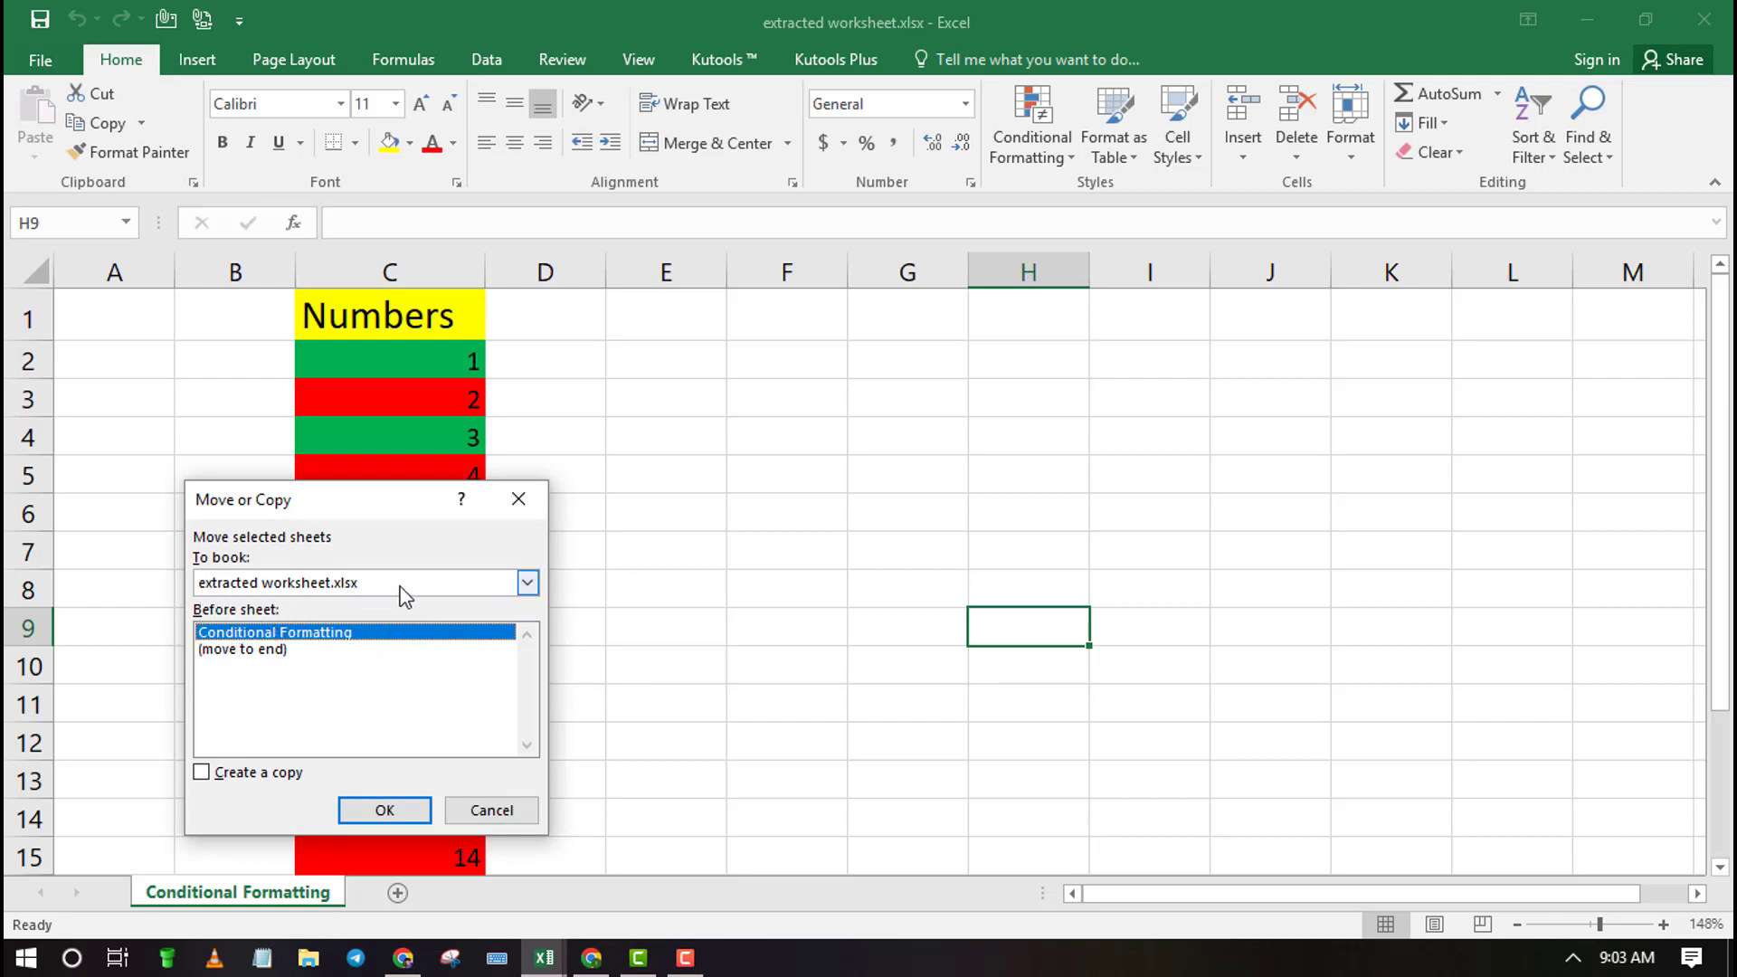
left_click(429, 585)
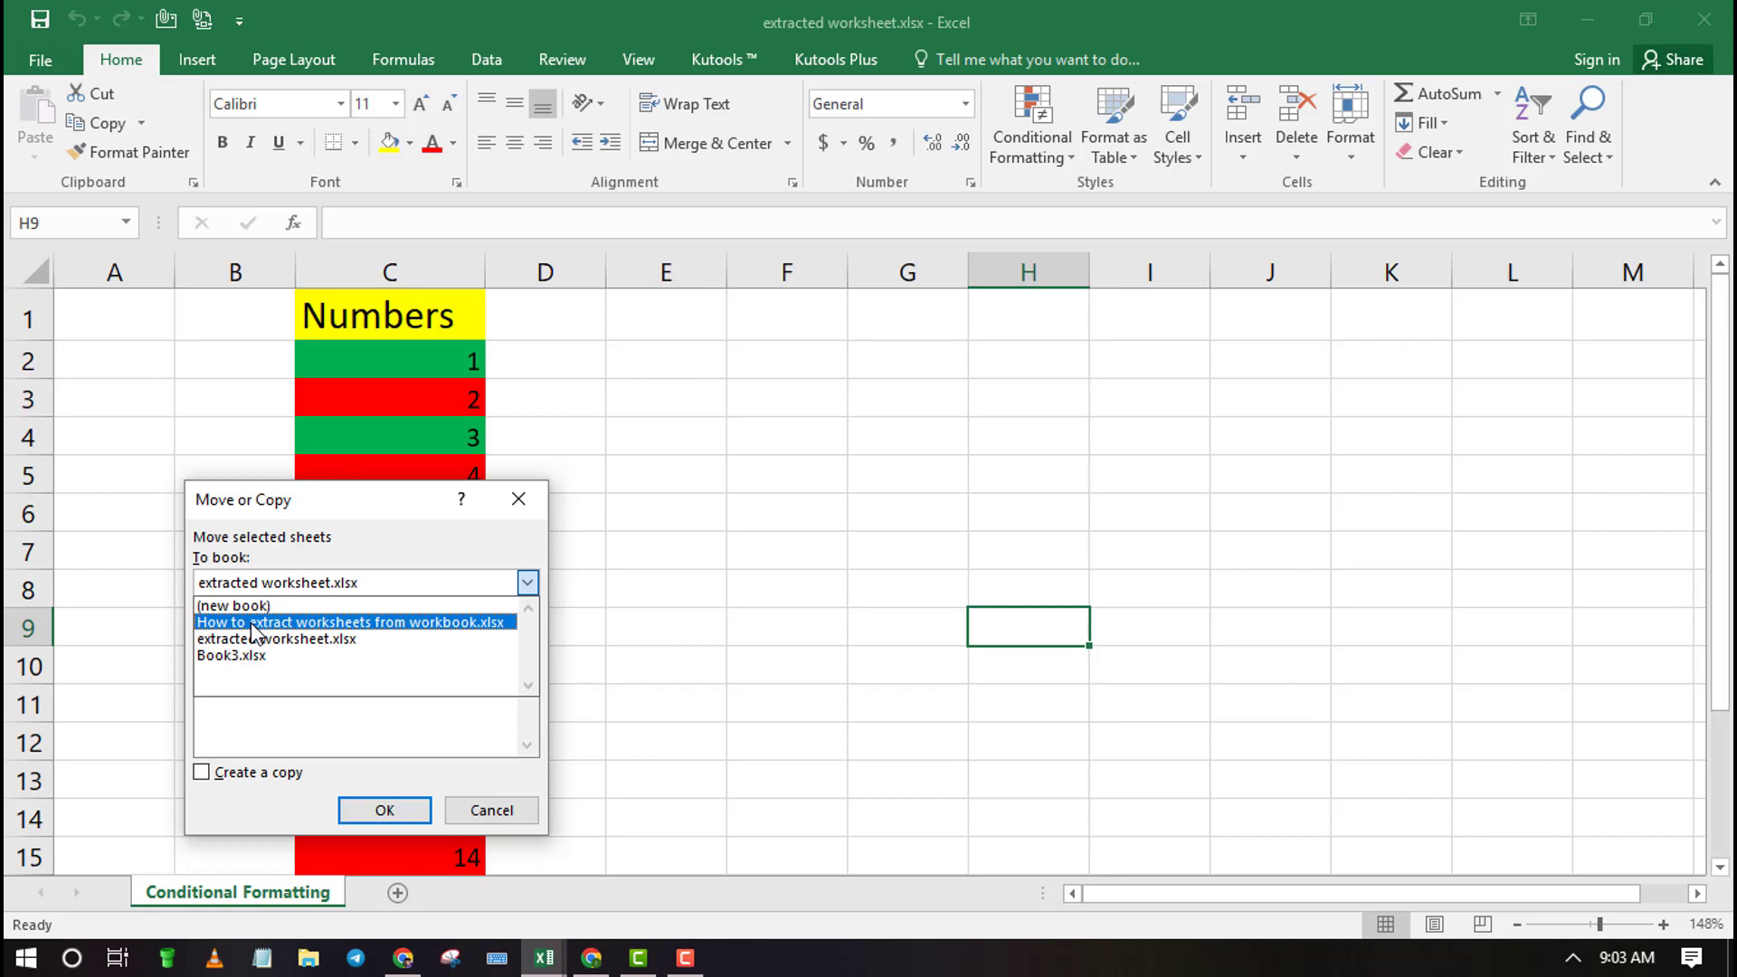
left_click(335, 623)
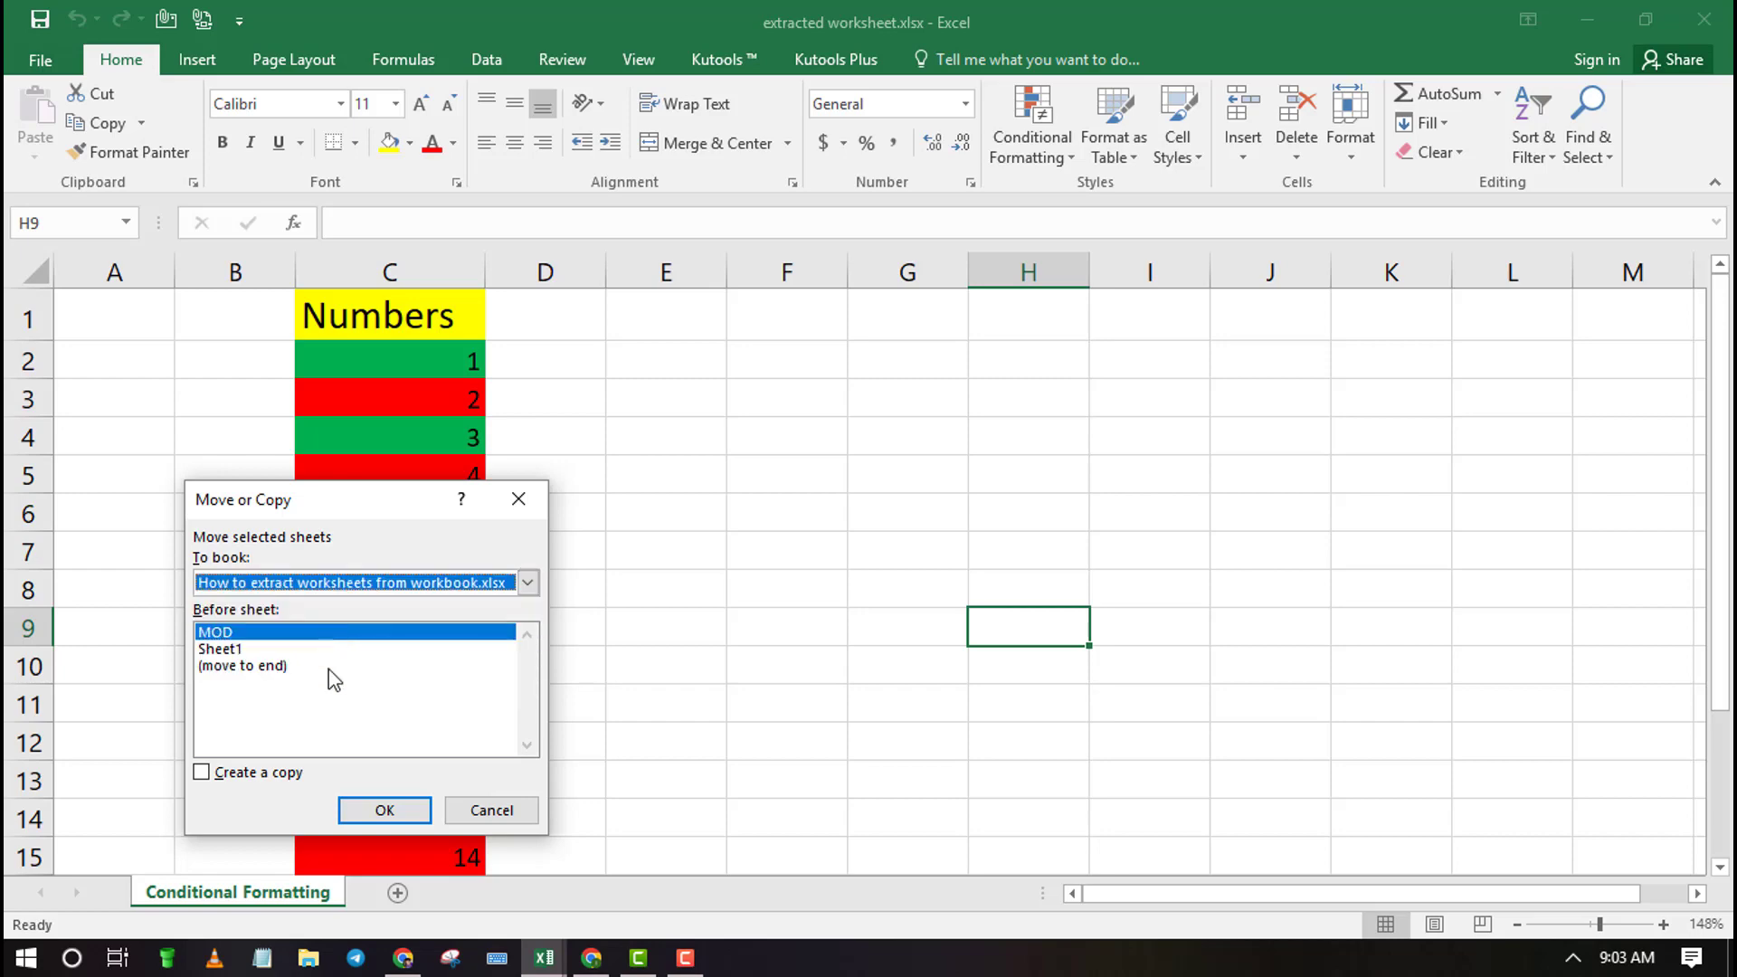
left_click(384, 811)
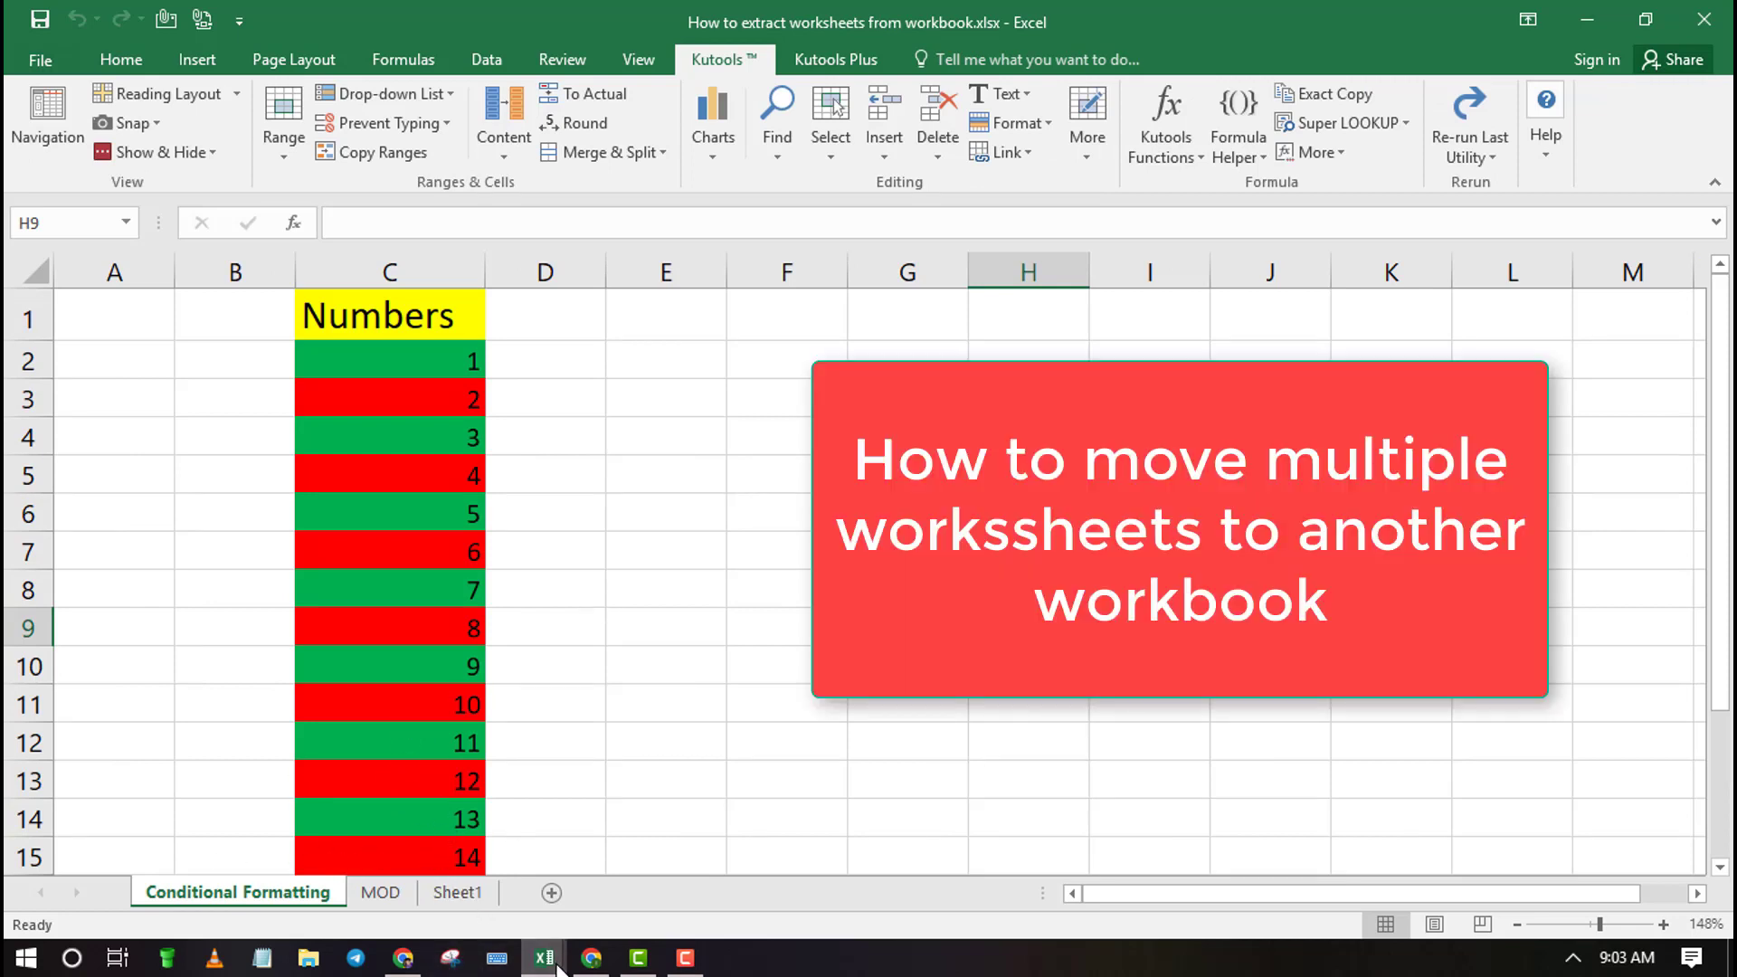
Step: Bring Book3.xlsx forward and group its VBA and Sheet2 tabs
left_click(637, 850)
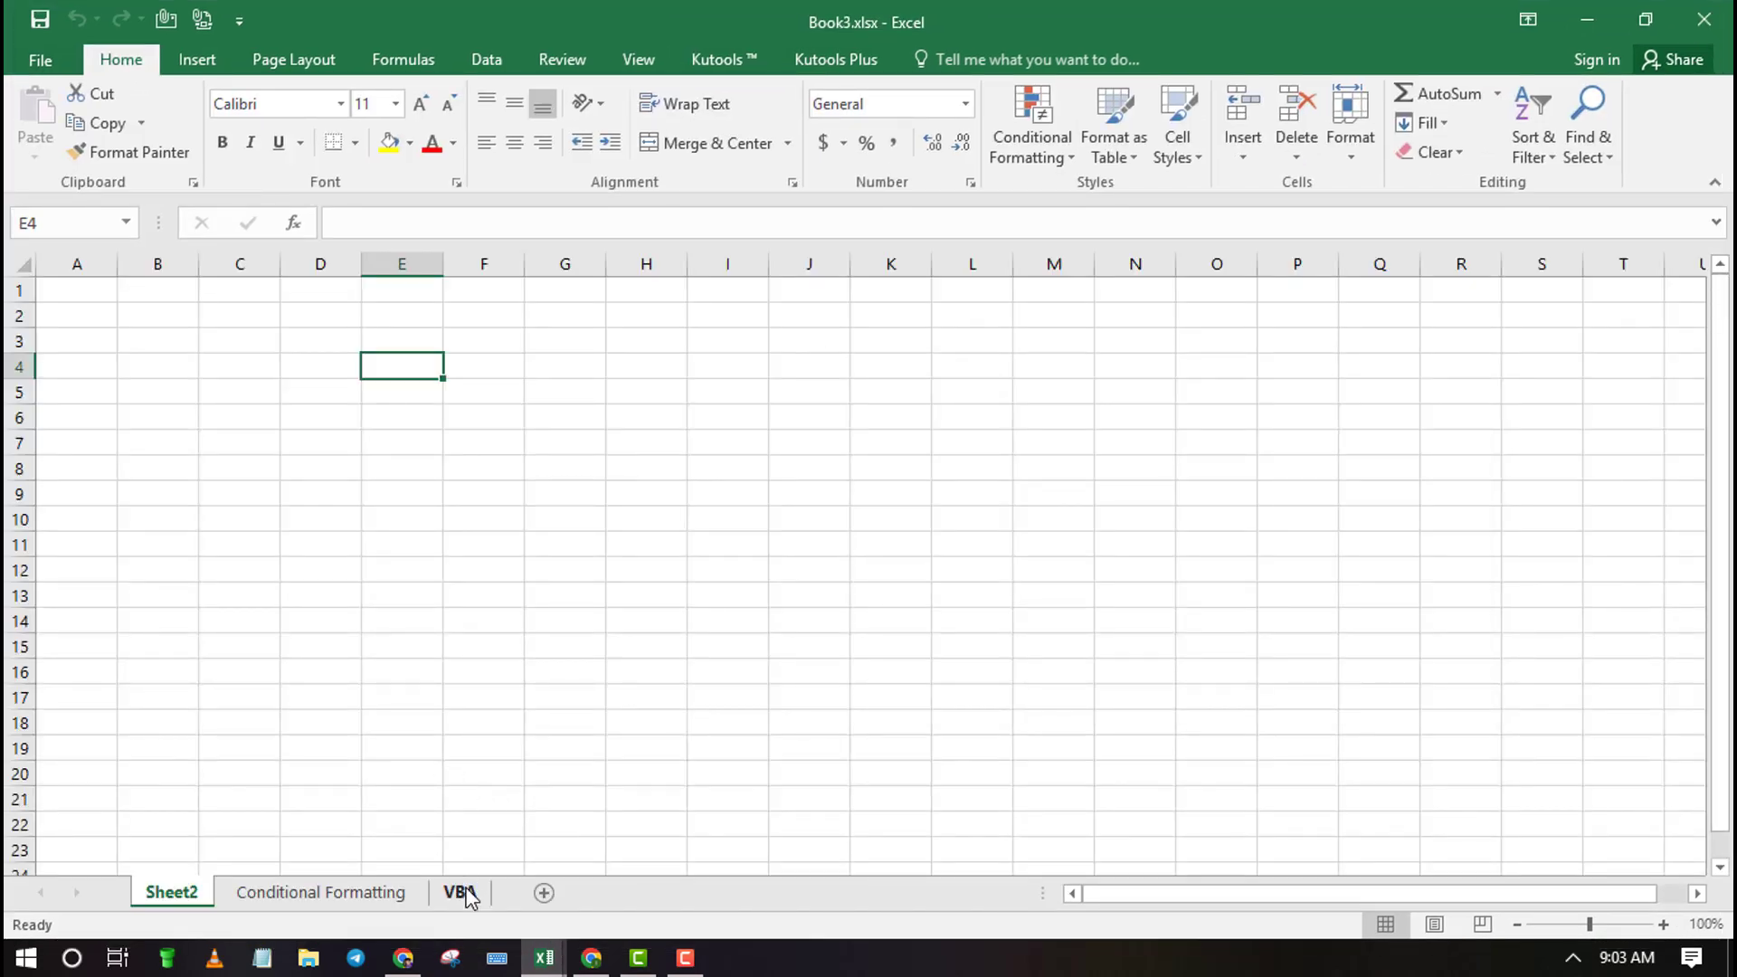
left_click(462, 891)
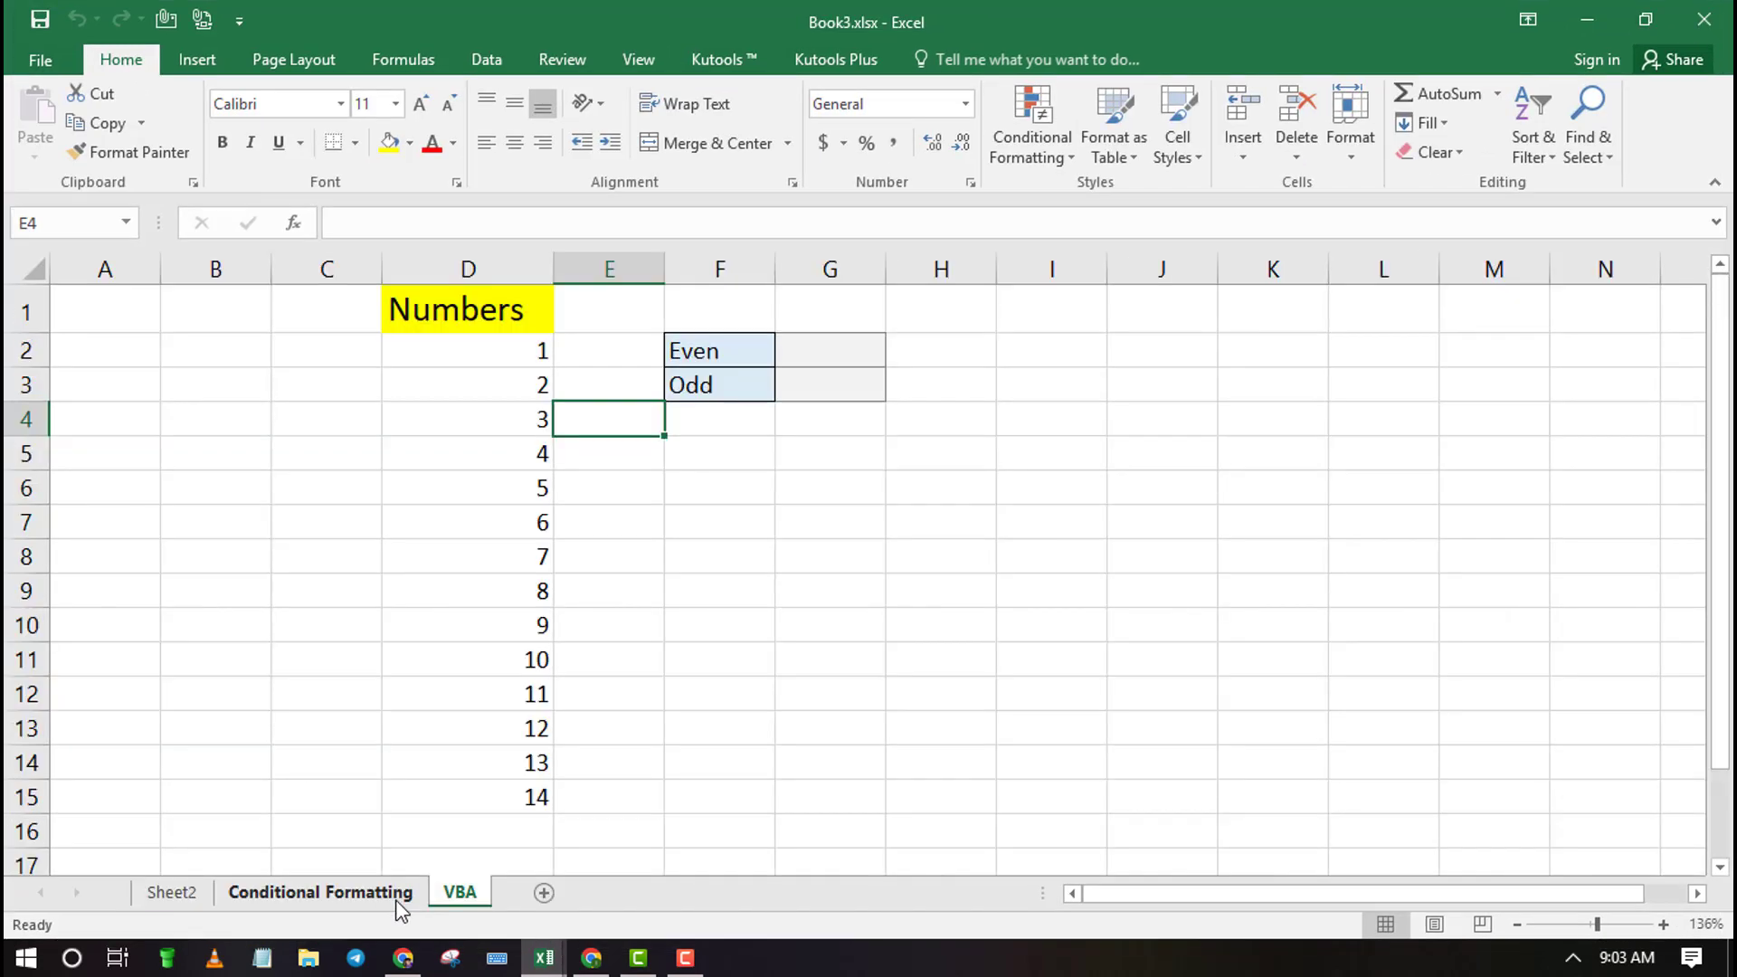
left_click(320, 891)
left_click(459, 893)
left_click(340, 897, "ctrl")
left_click(182, 900, "ctrl")
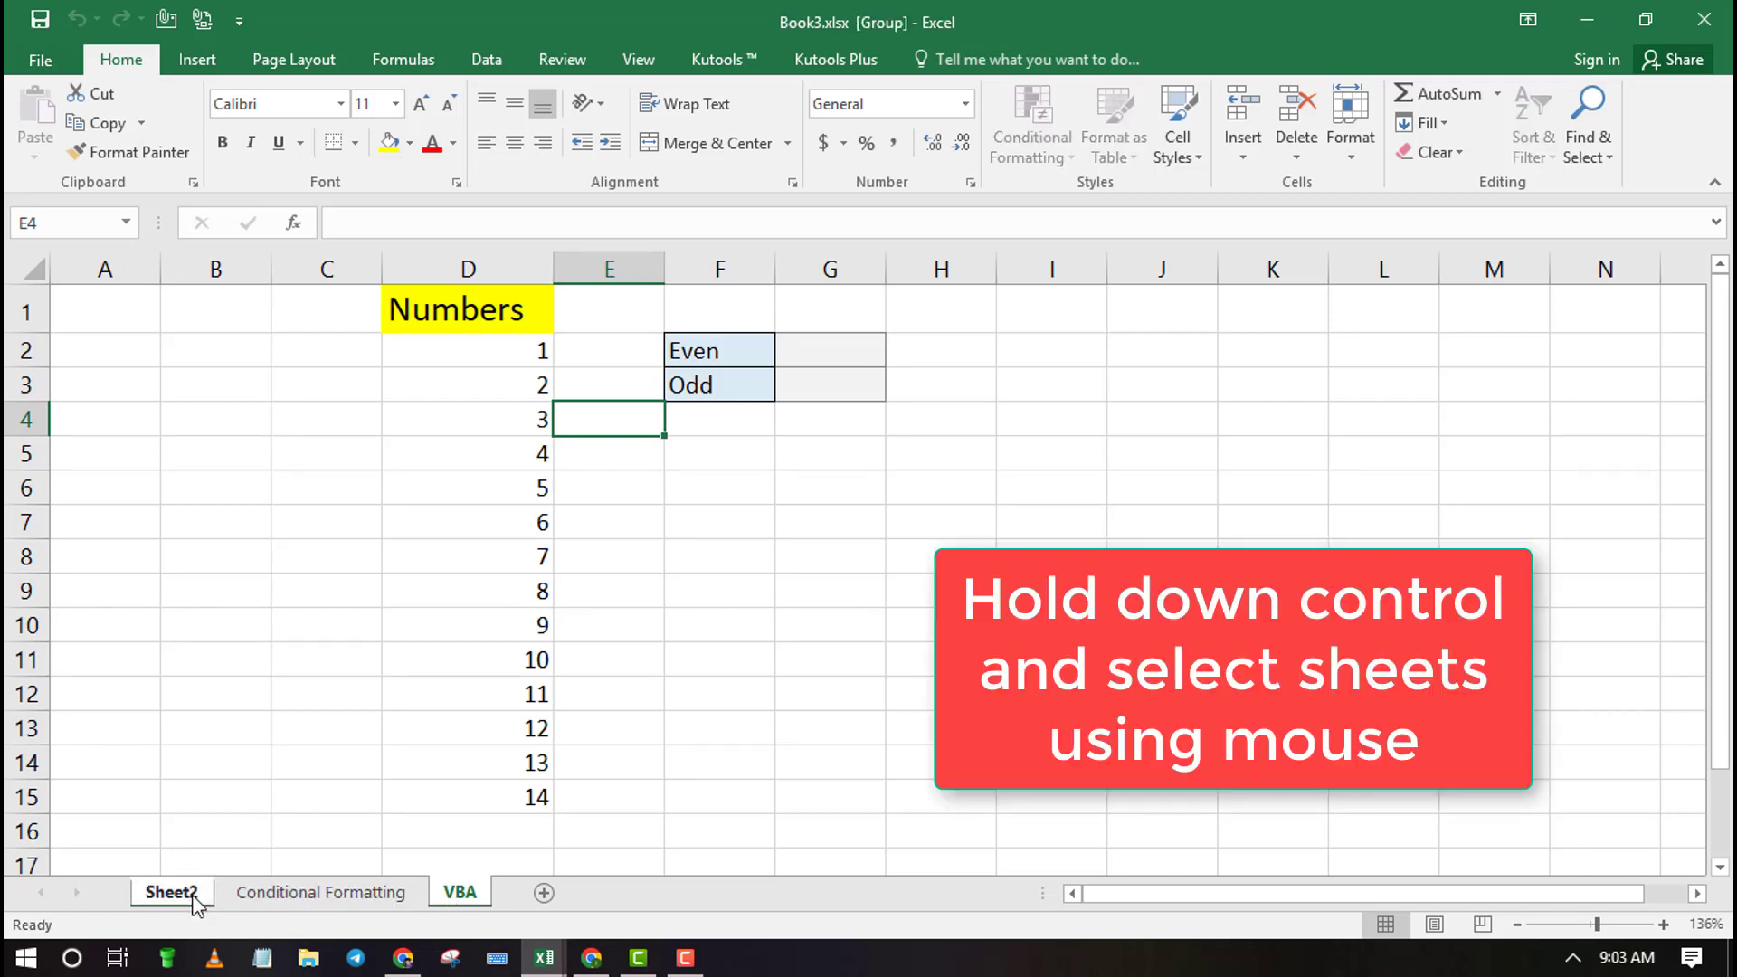
Step: Move the grouped Sheet2 and VBA into How to extract worksheets from workbook.xlsx, before Conditional Formatting
right_click(452, 893)
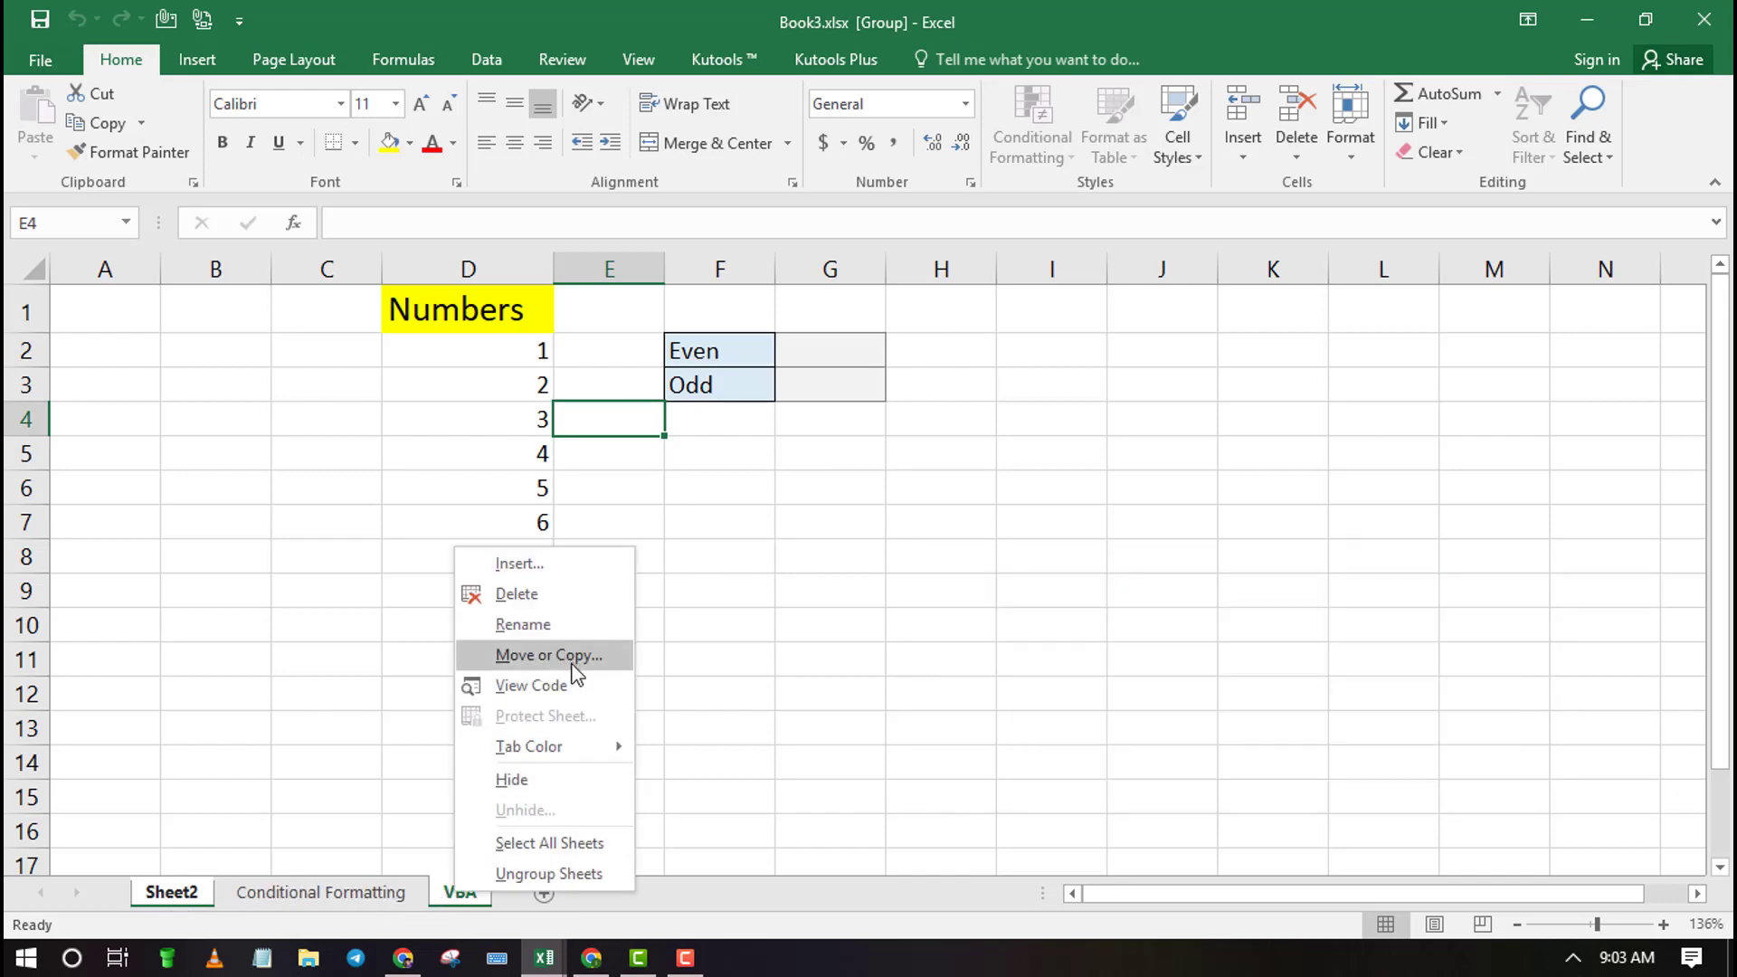
left_click(584, 657)
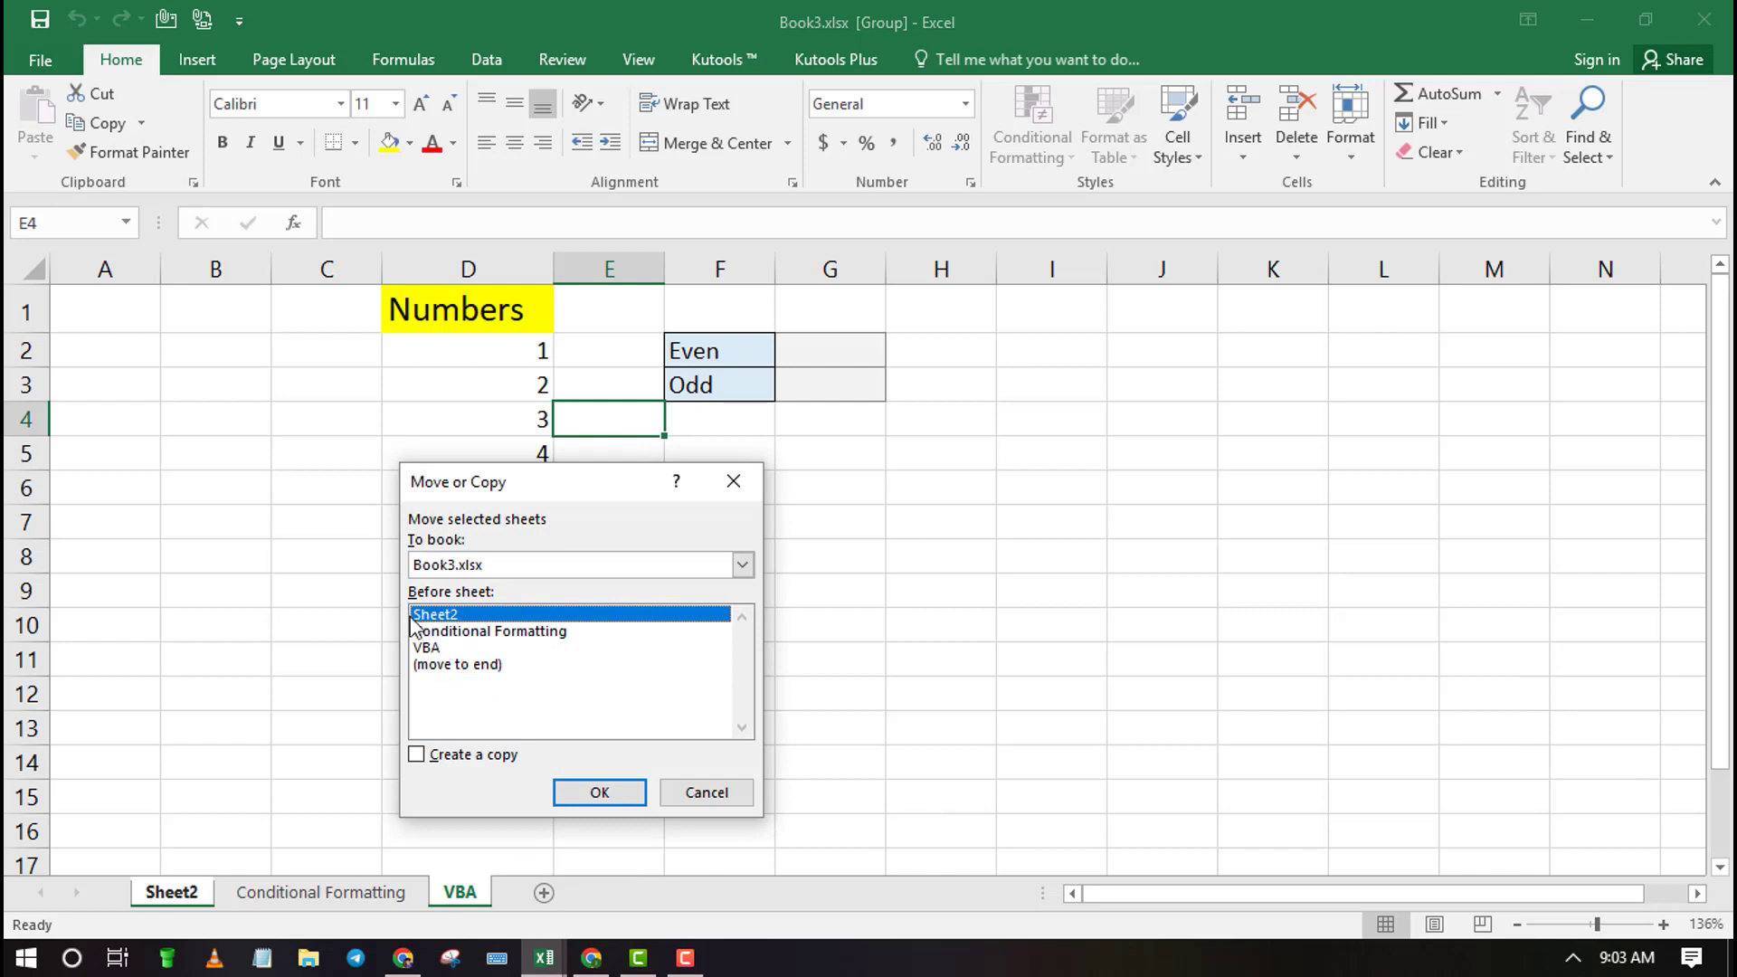
left_click(526, 568)
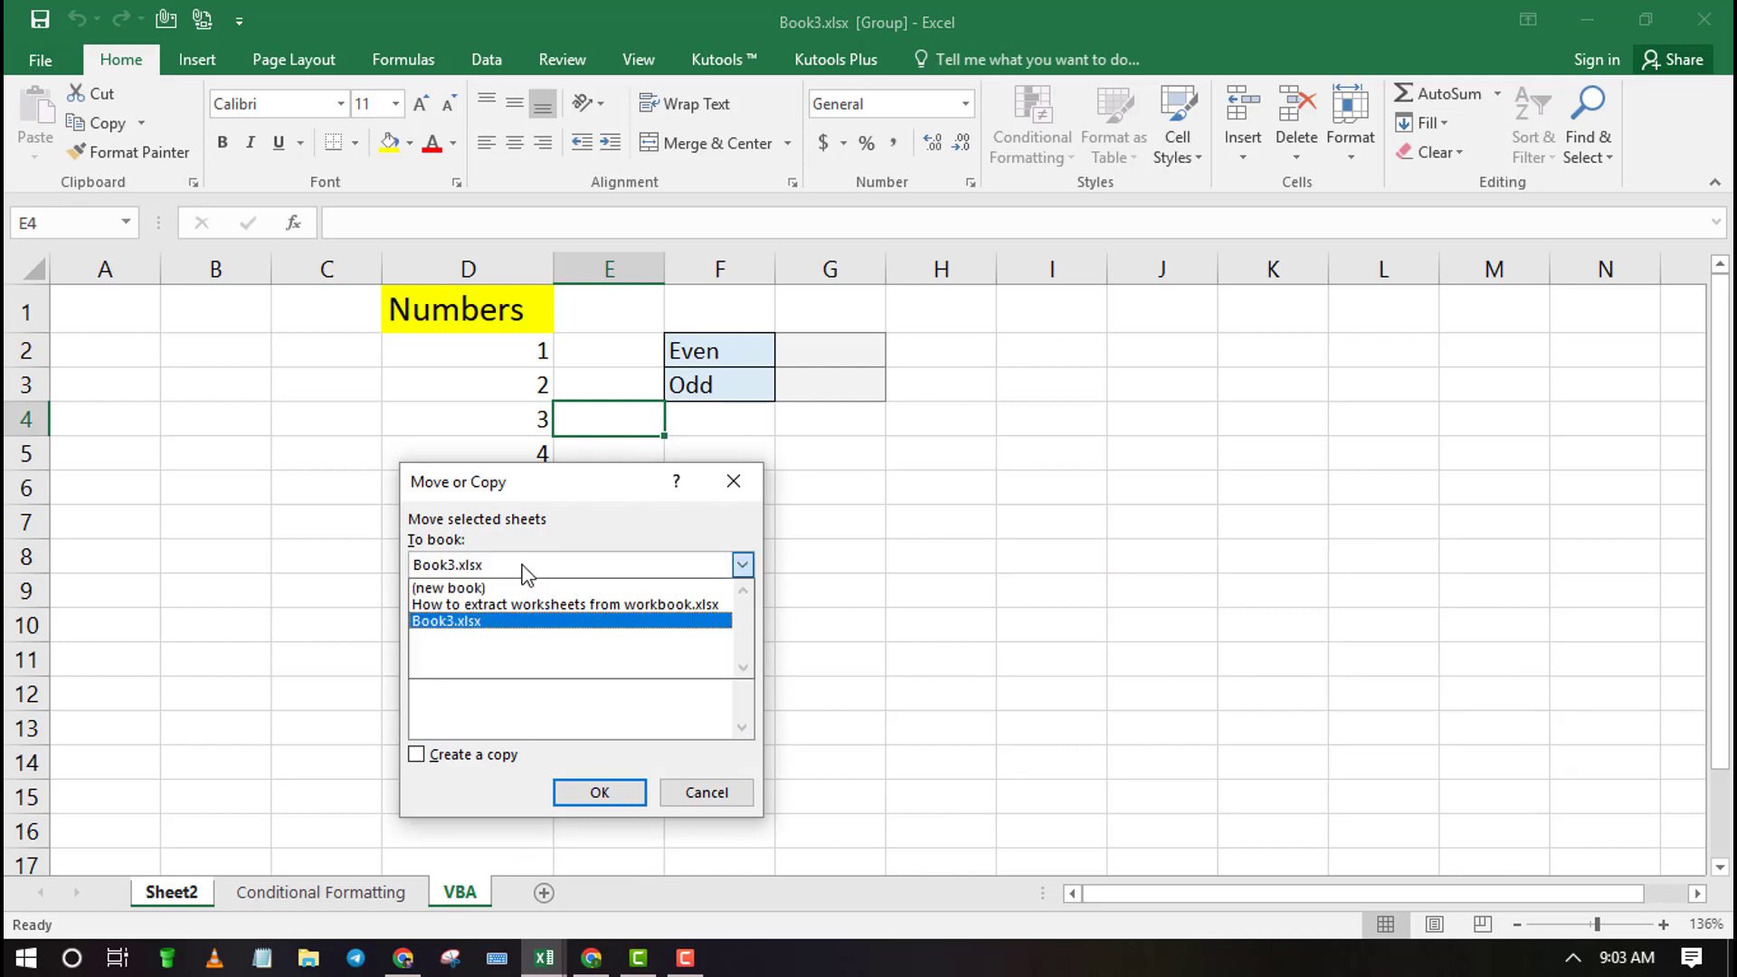
left_click(474, 605)
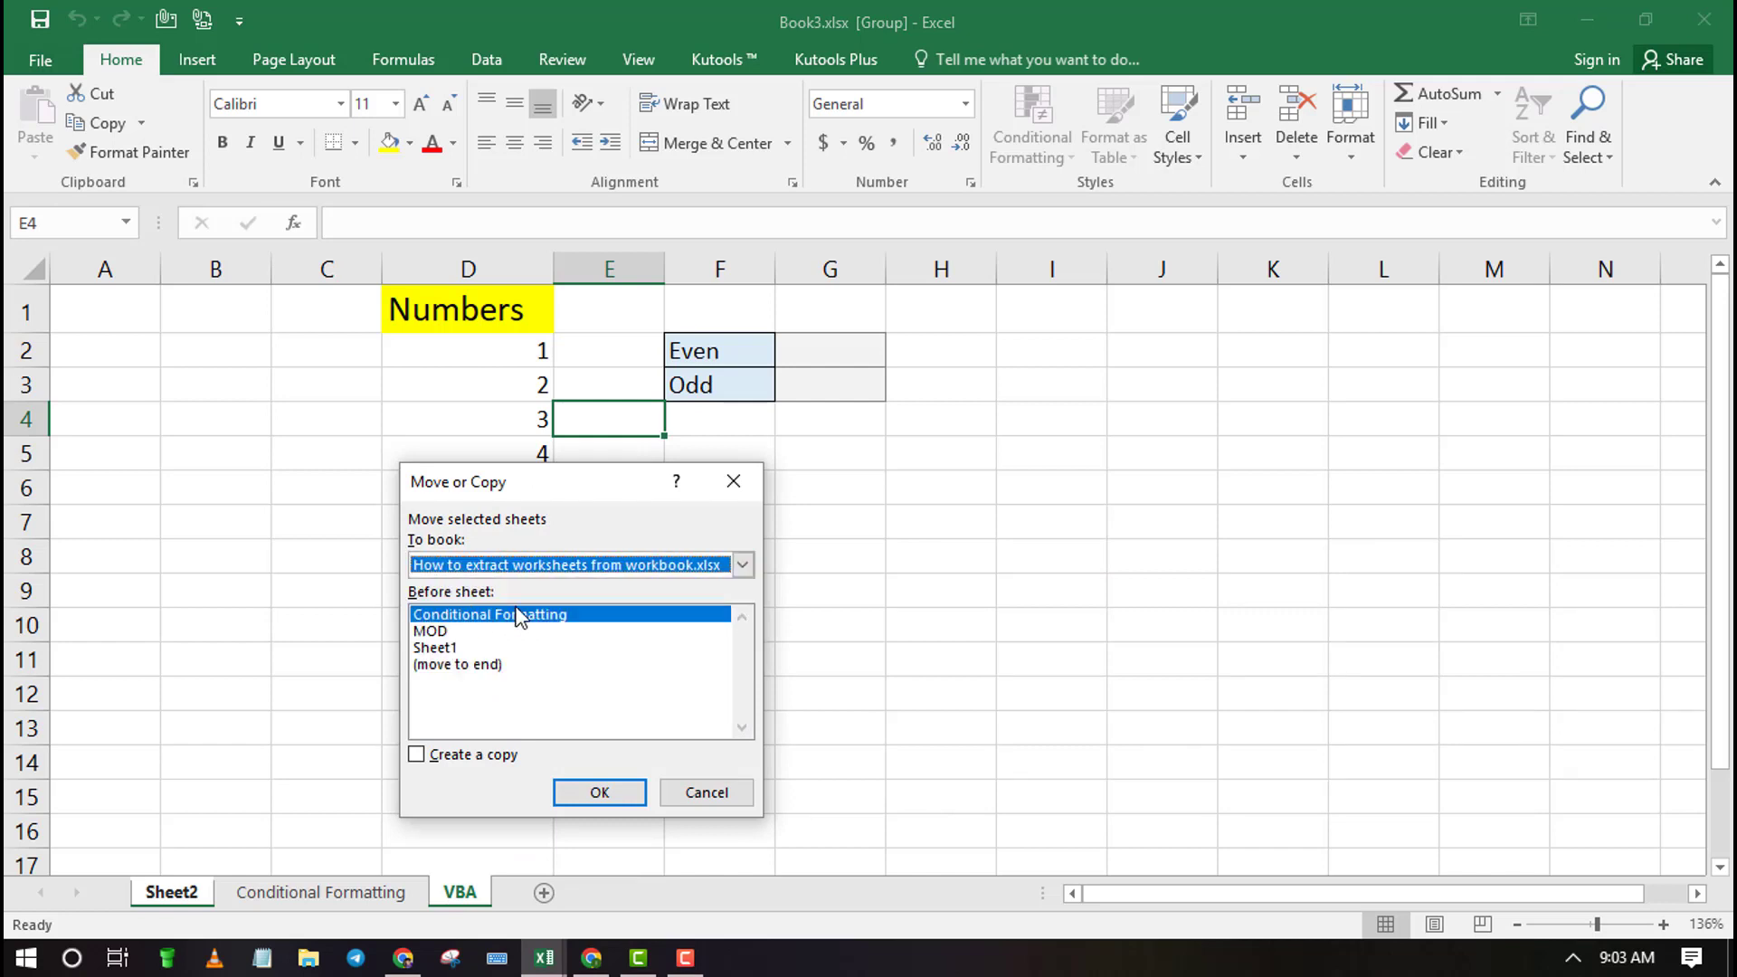
left_click(598, 791)
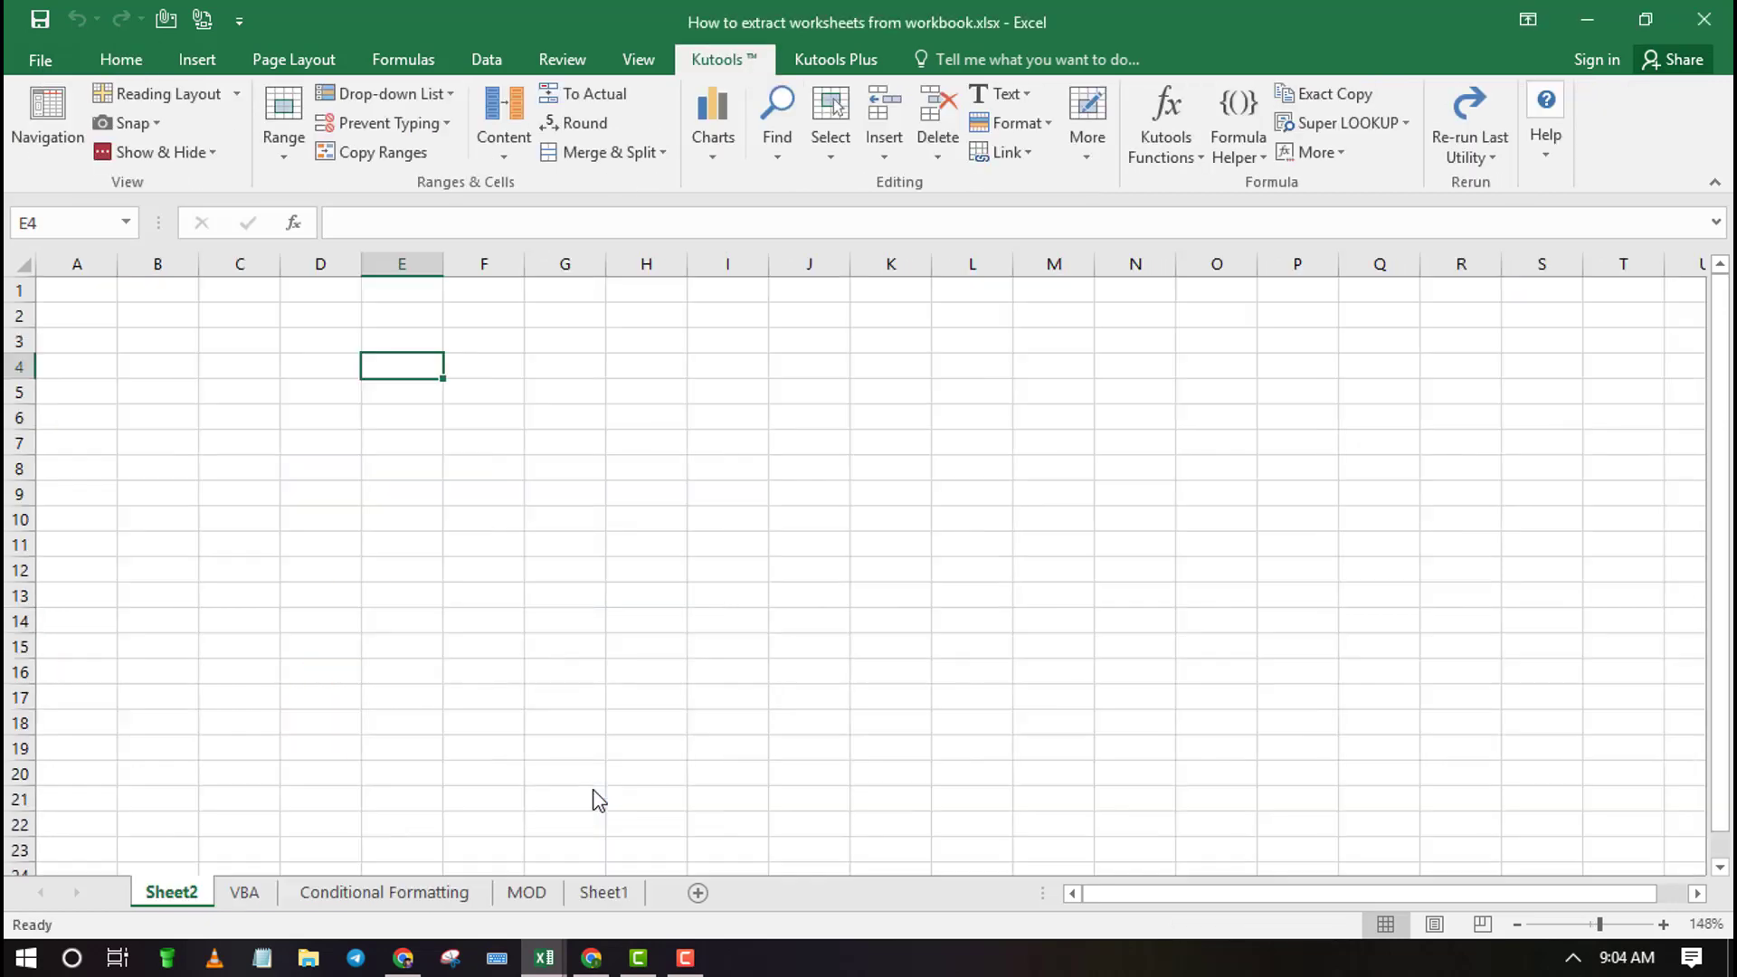